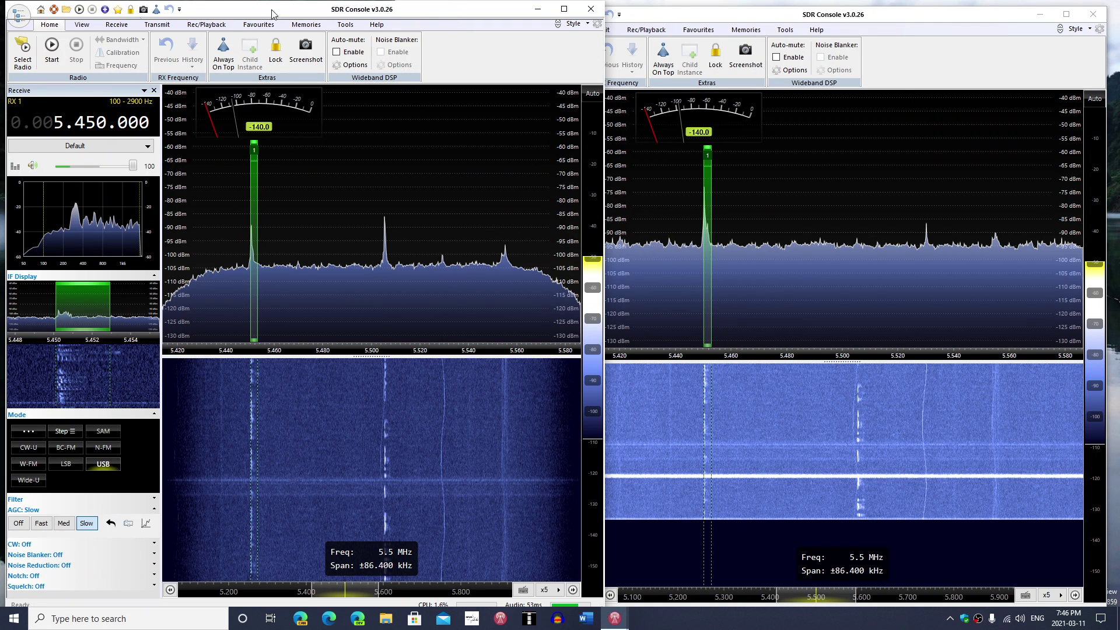
- Start the RSPdx radio in the left window and lower its volume to 78
{"action": "left_click", "coordinate": [19, 59]}
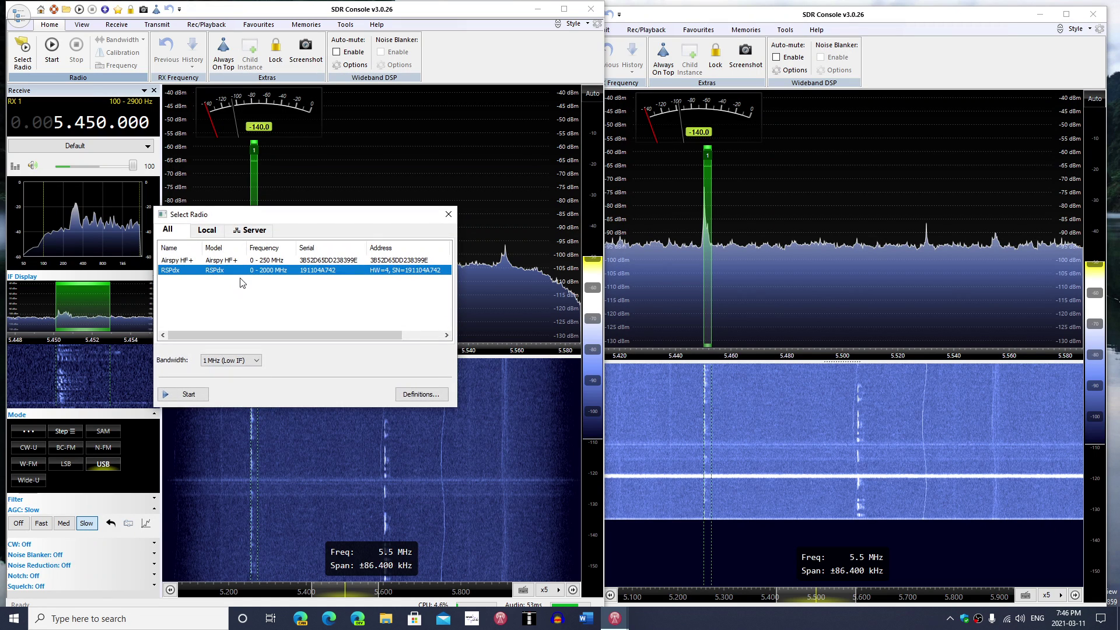
{"action": "left_click", "coordinate": [204, 397]}
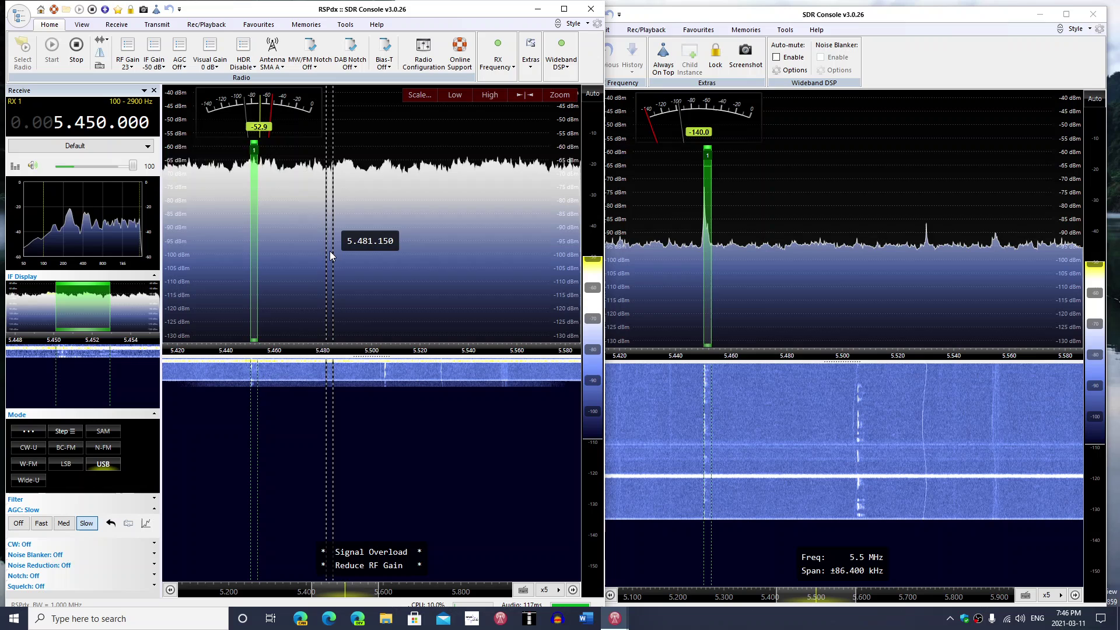
{"action": "left_click", "coordinate": [118, 167]}
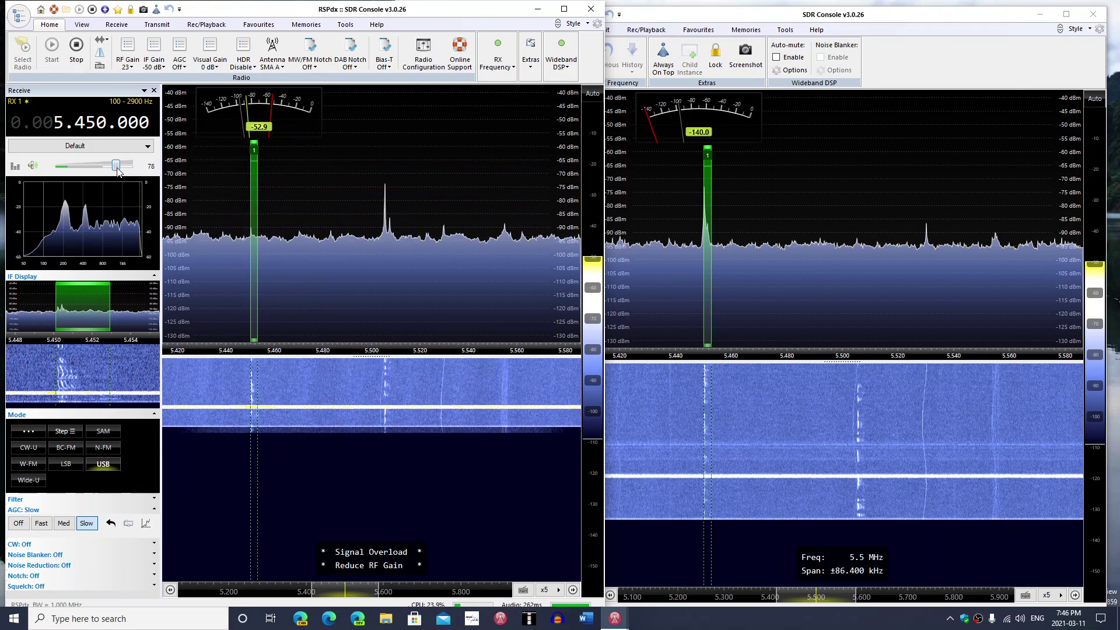
{"action": "mouse_move", "coordinate": [392, 89]}
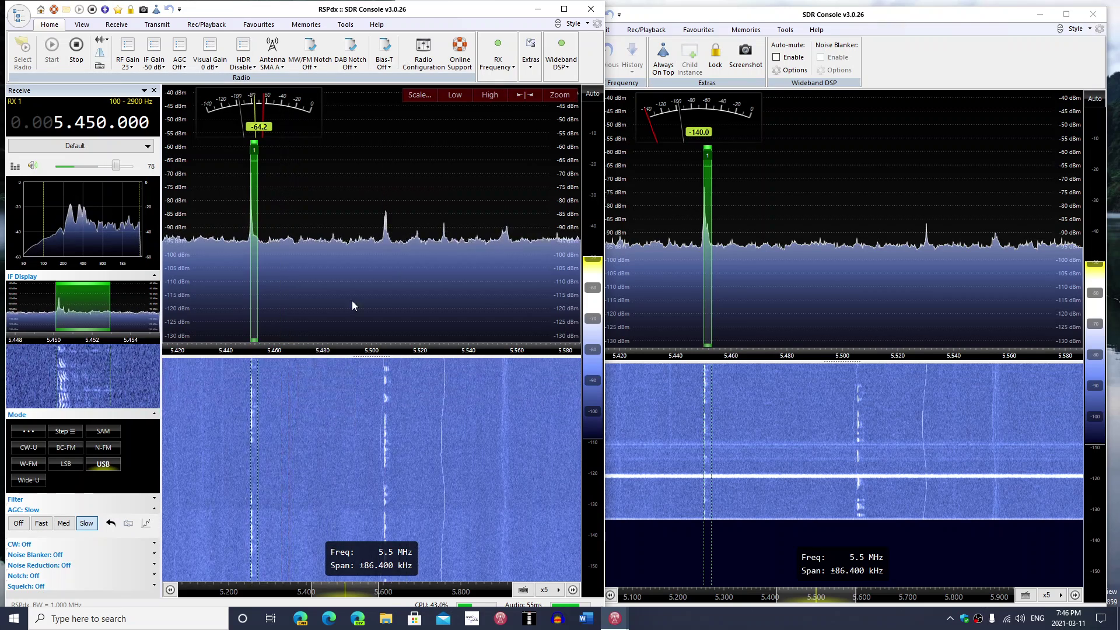
{"action": "left_click", "coordinate": [663, 55]}
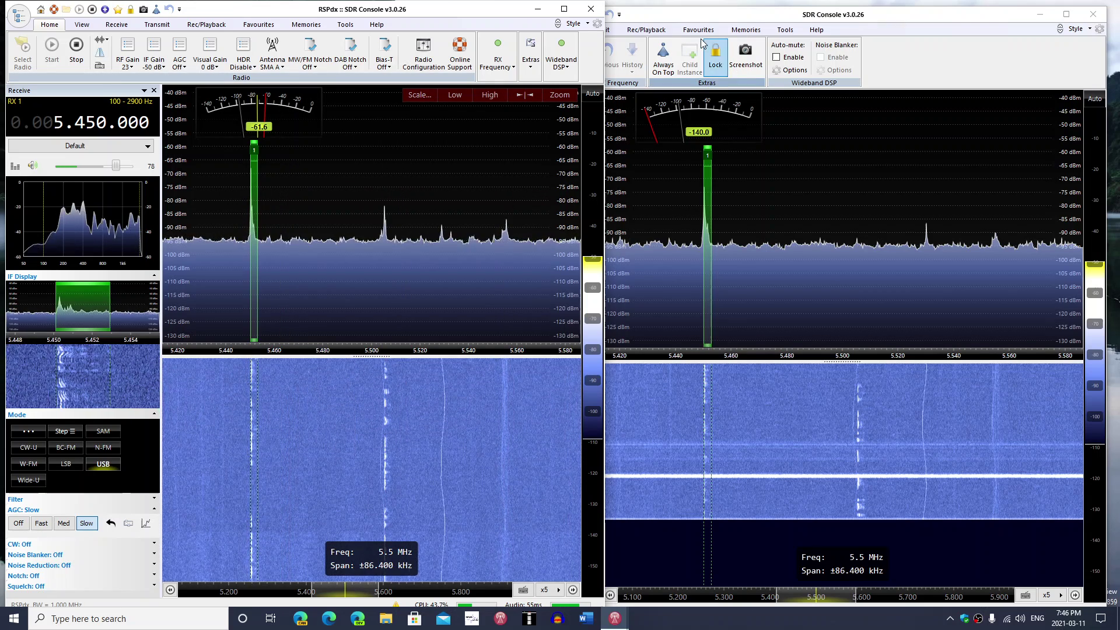
- Select and start the Airspy HF+ in the right window, receiving 5.450 MHz USB
{"action": "left_click", "coordinate": [658, 23]}
{"action": "left_click", "coordinate": [473, 64]}
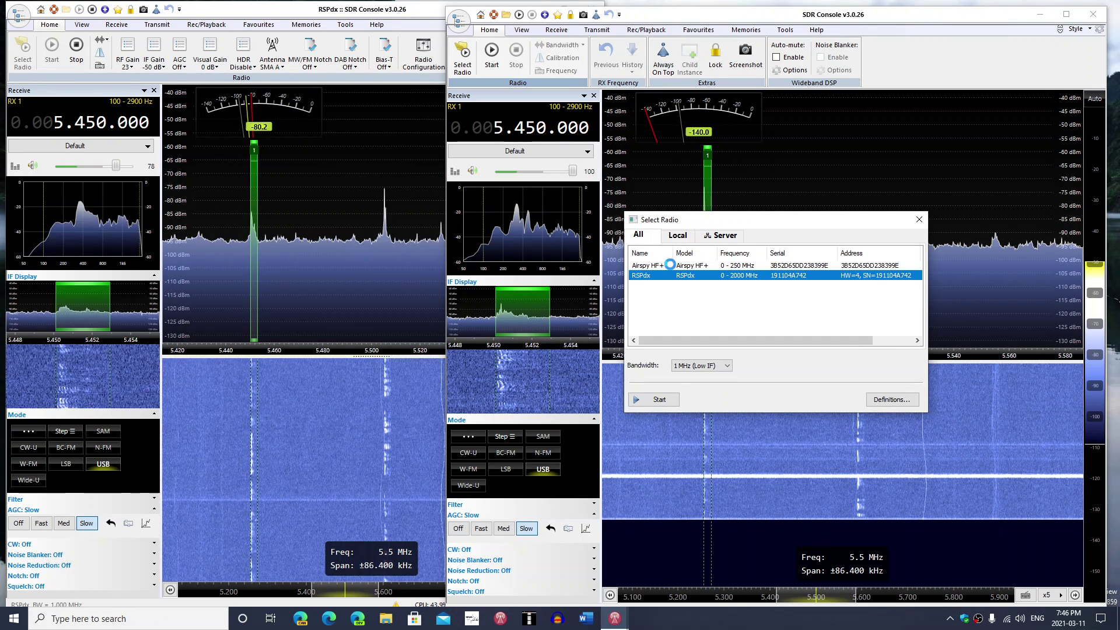
{"action": "left_click", "coordinate": [672, 267]}
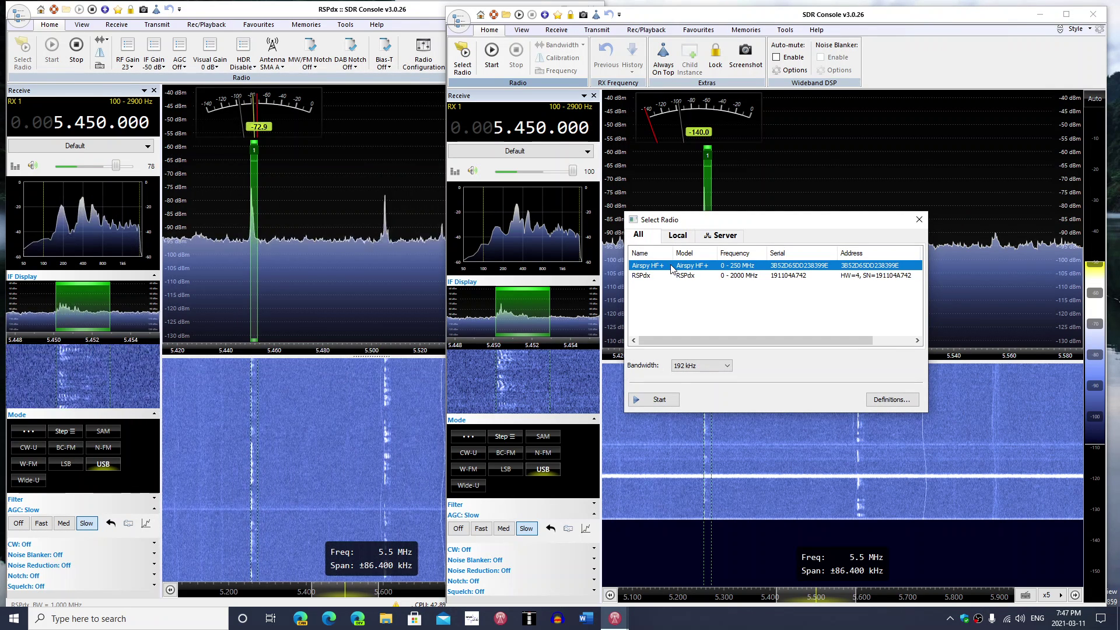
{"action": "left_click", "coordinate": [654, 400]}
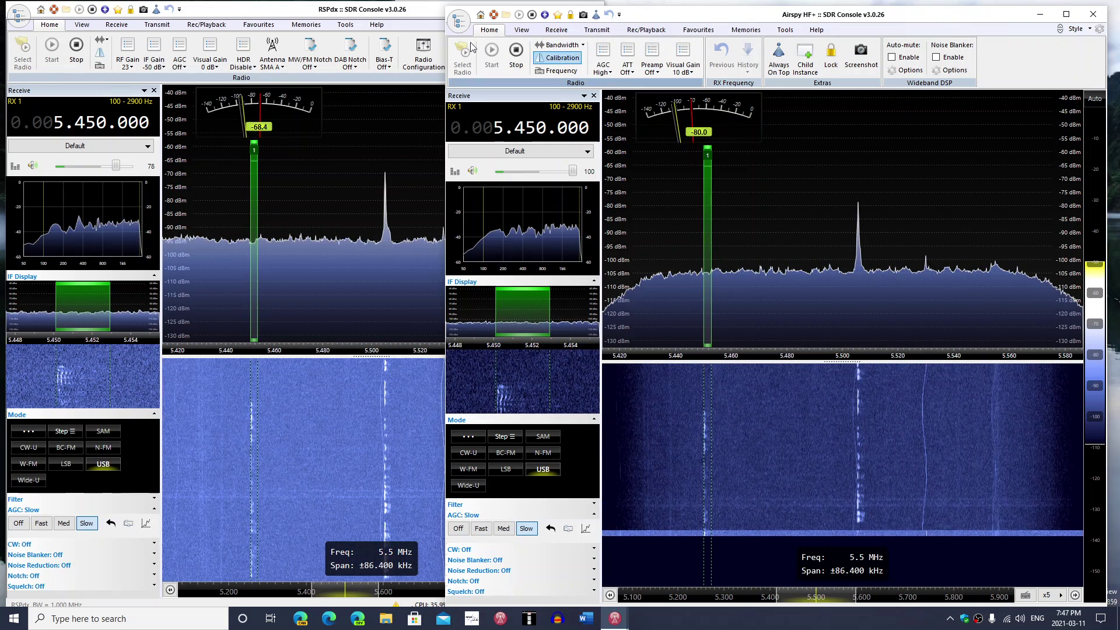
{"action": "left_click", "coordinate": [418, 10]}
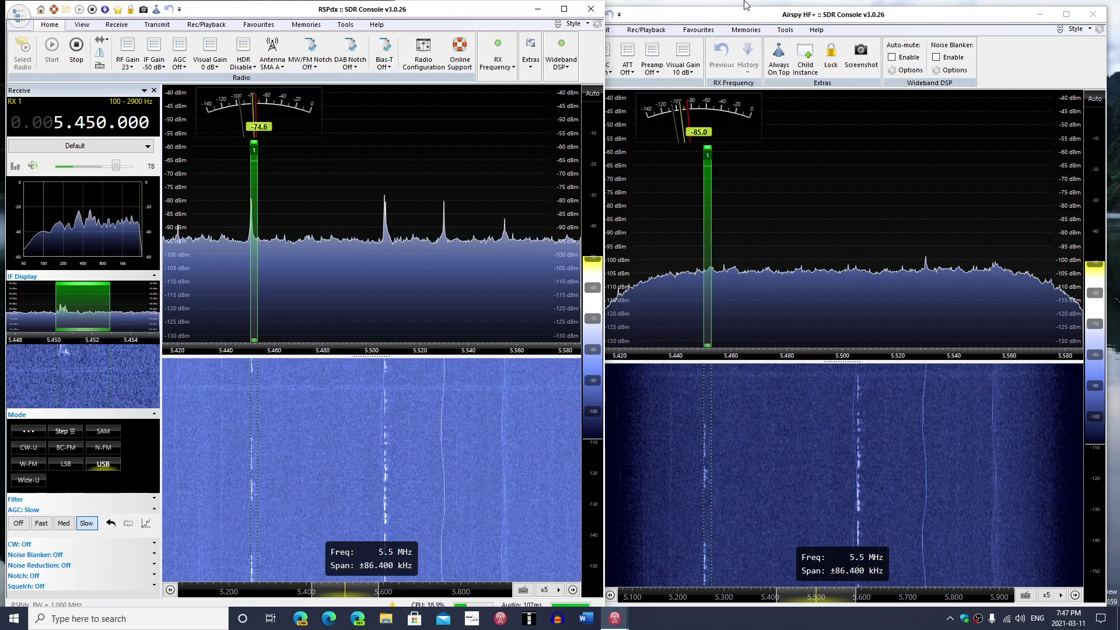
{"action": "left_click", "coordinate": [761, 19]}
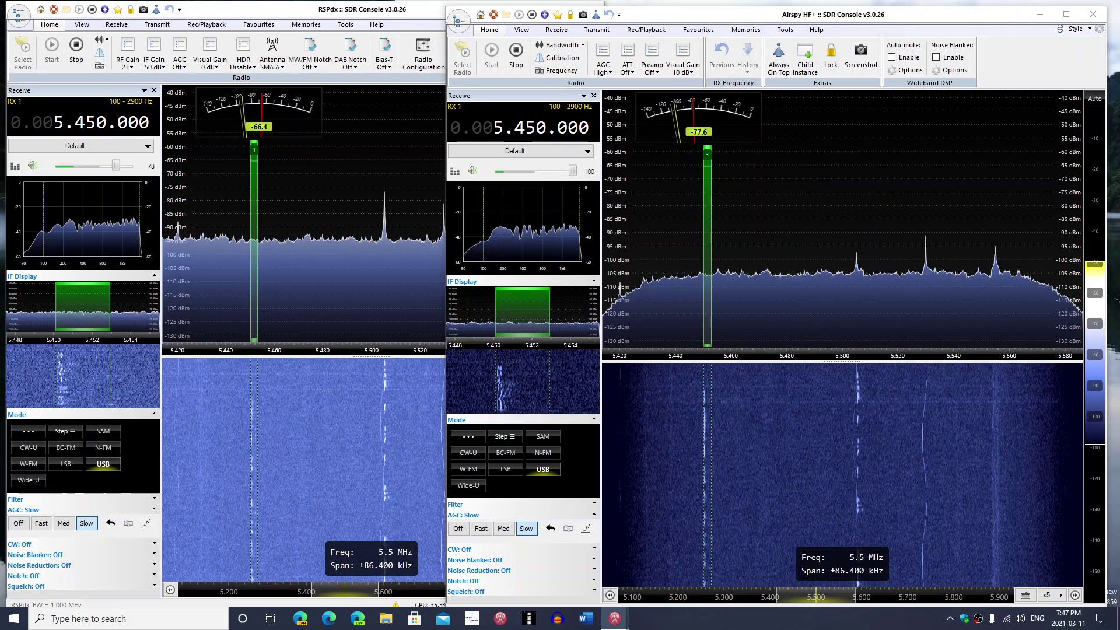
- Enter 5.505 in the Airspy HF+ Frequency box to retune it
{"action": "type", "text": "5.505"}
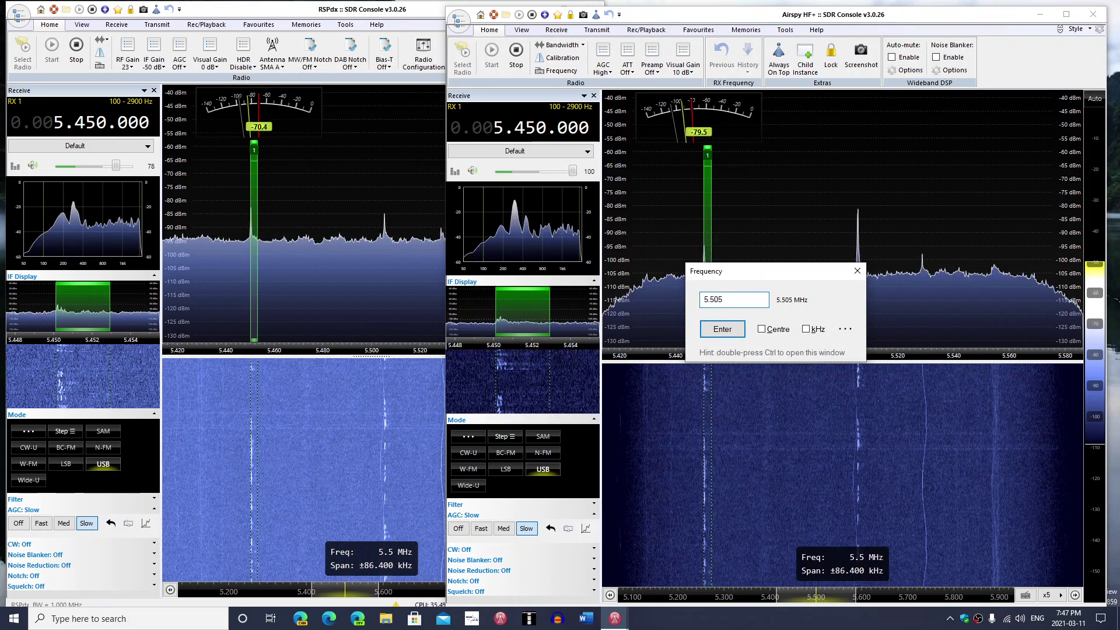
{"action": "key", "text": "Return"}
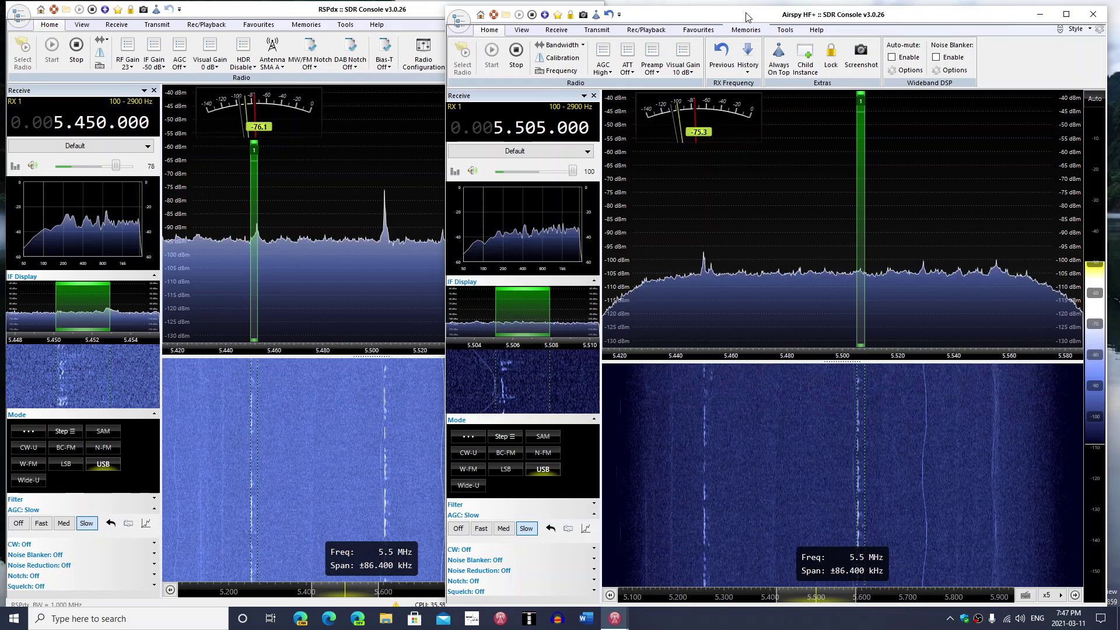
{"action": "left_click", "coordinate": [321, 173]}
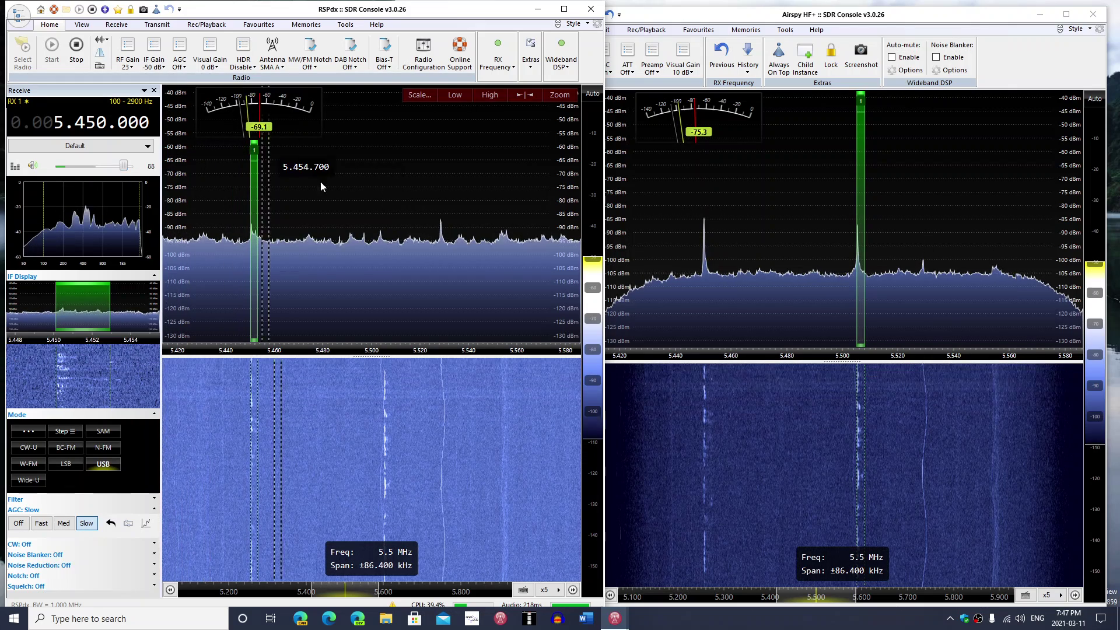
- Retune the RSPdx to about 5.505 MHz from its spectrum display
{"action": "left_click", "coordinate": [376, 188]}
{"action": "type", "text": "5.505"}
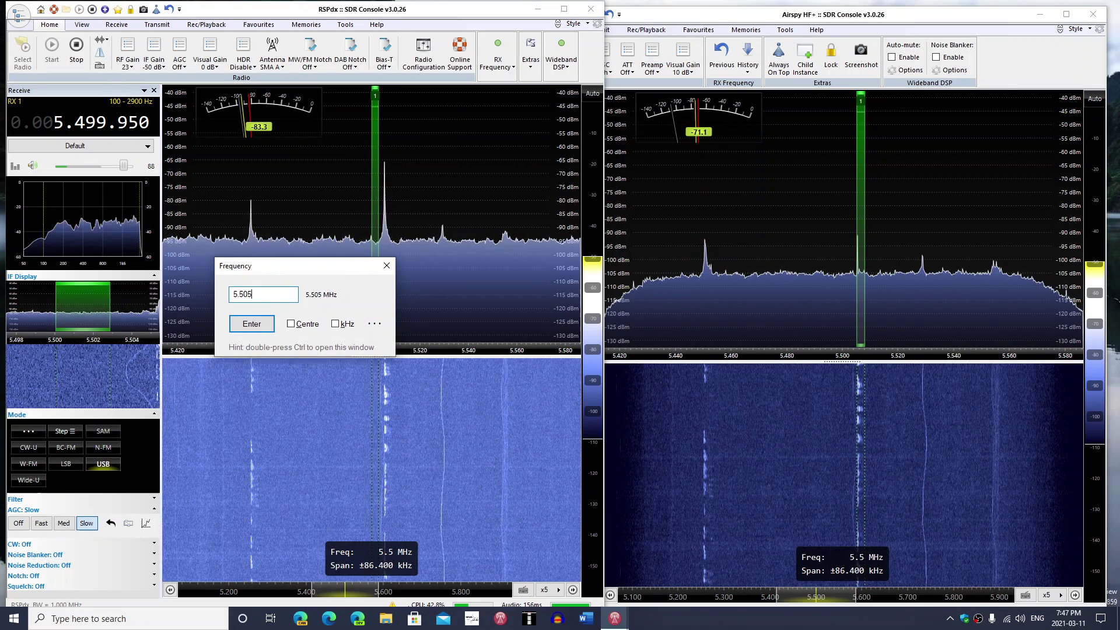
{"action": "key", "text": "Return"}
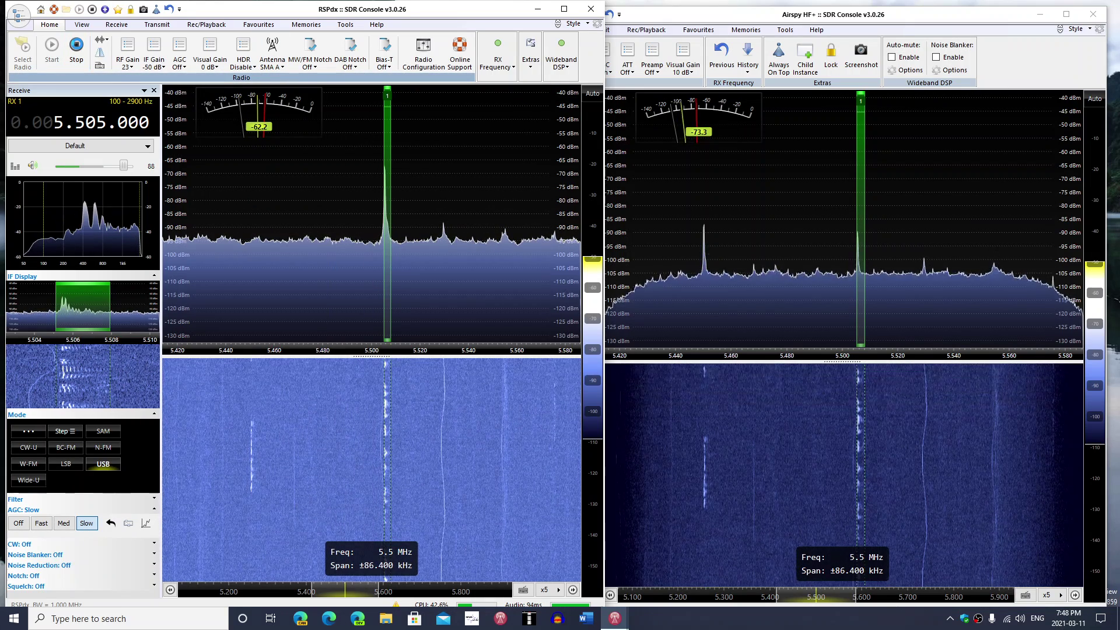
- Start the RSPdx again in the left window with 1 MHz (Low IF) bandwidth
{"action": "left_click", "coordinate": [732, 17]}
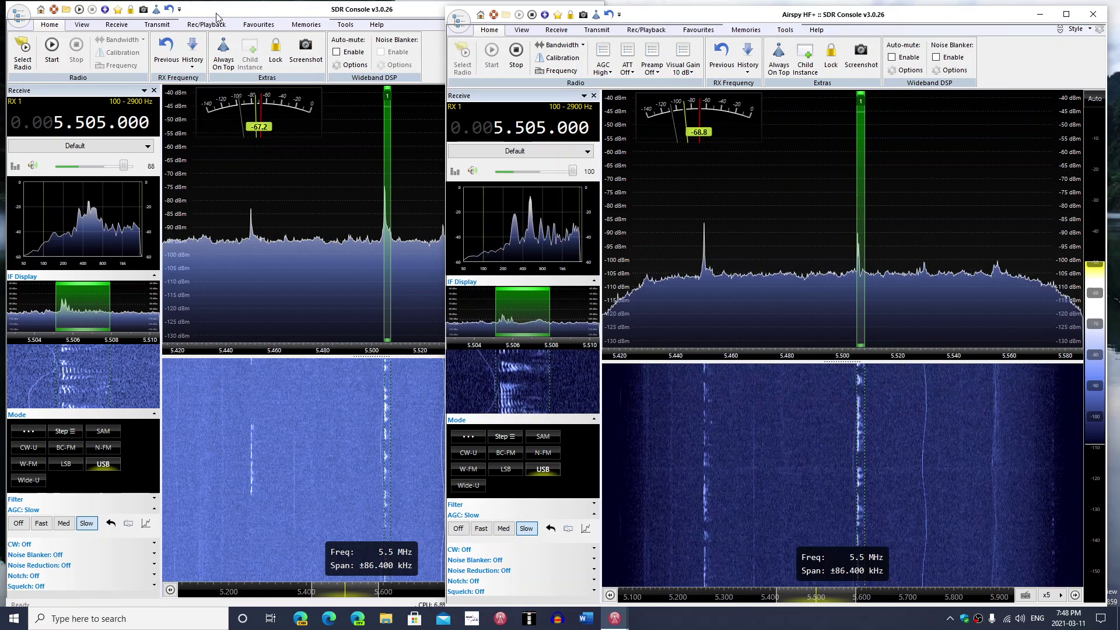
{"action": "left_click", "coordinate": [23, 49]}
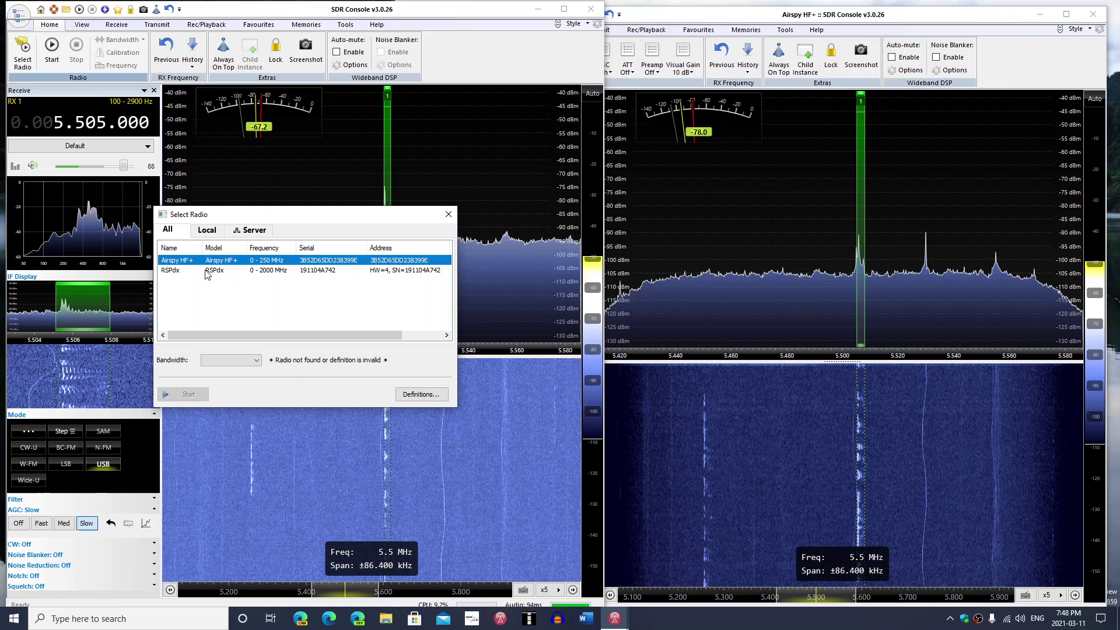
{"action": "left_click", "coordinate": [203, 271]}
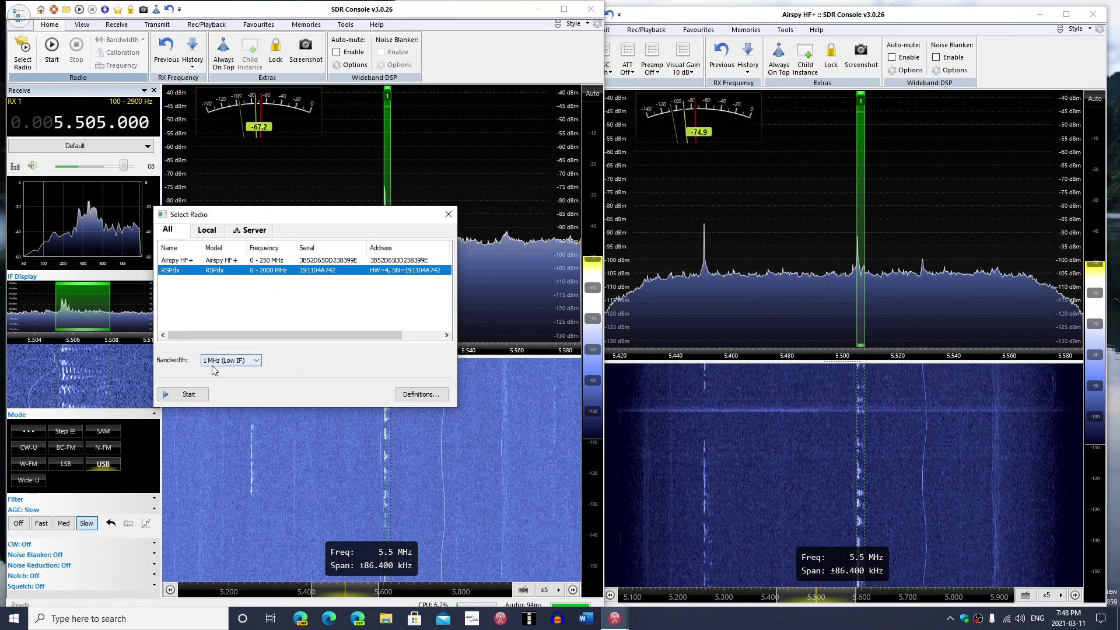
{"action": "left_click", "coordinate": [189, 395]}
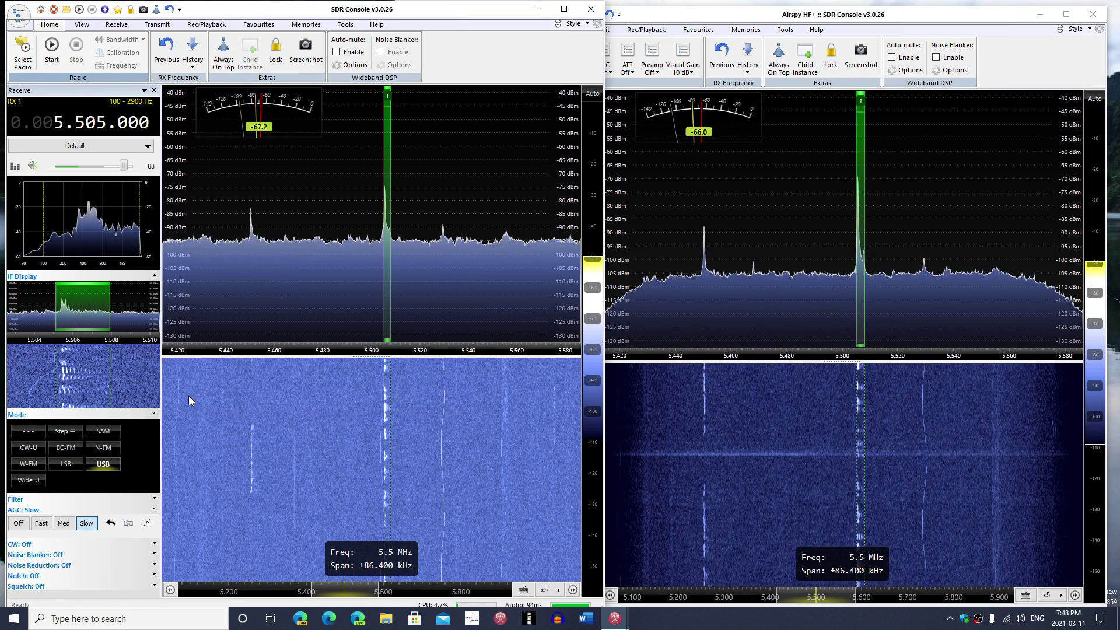
{"action": "left_click", "coordinate": [654, 19]}
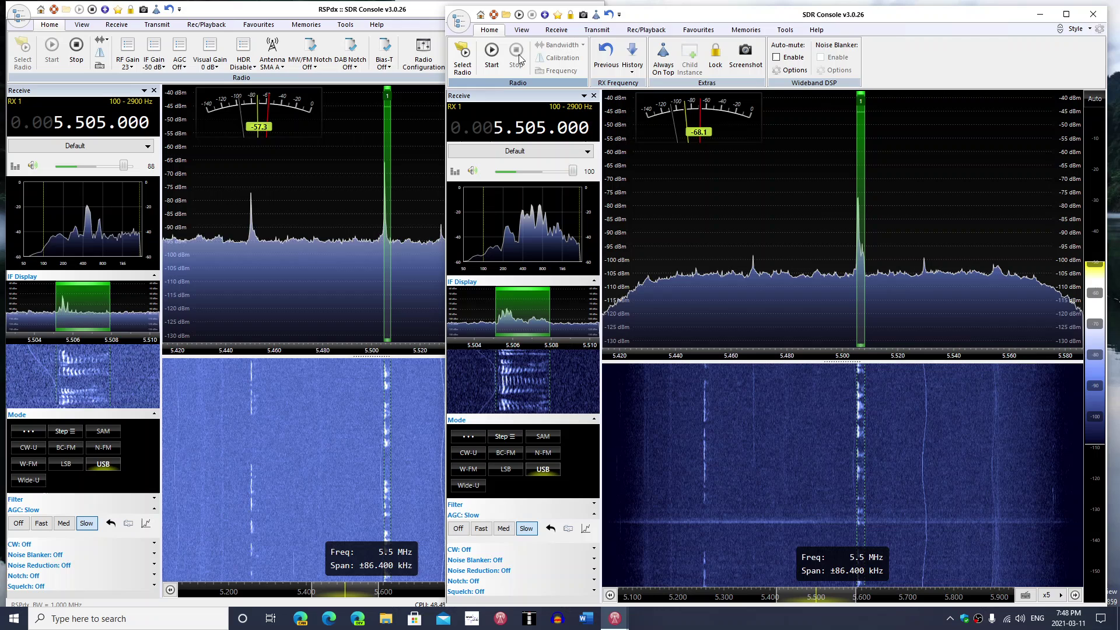
{"action": "left_click", "coordinate": [301, 12]}
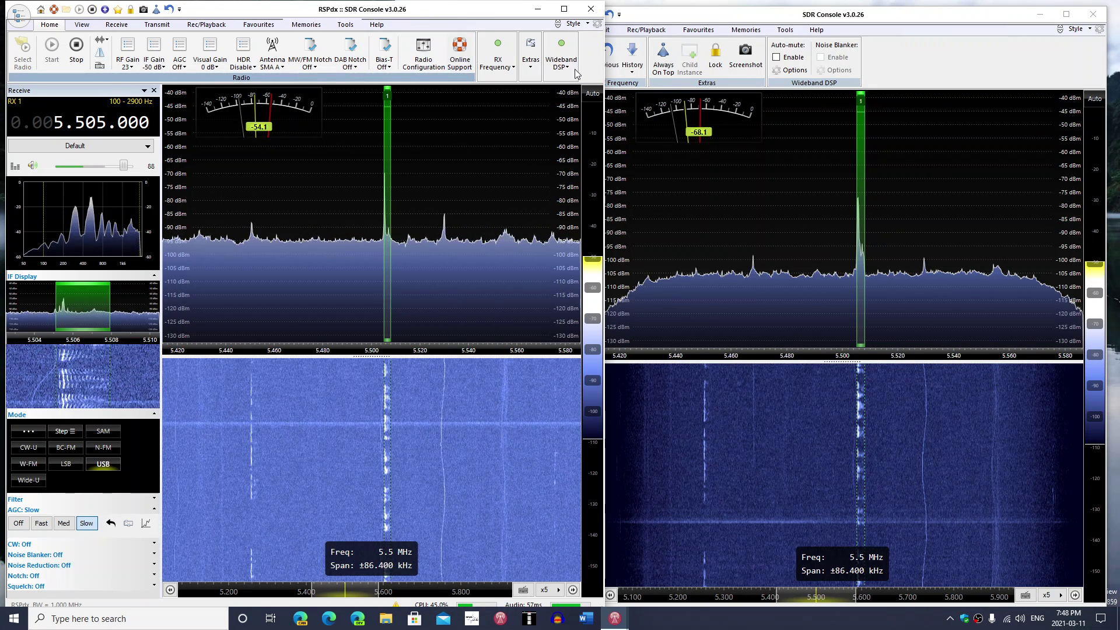